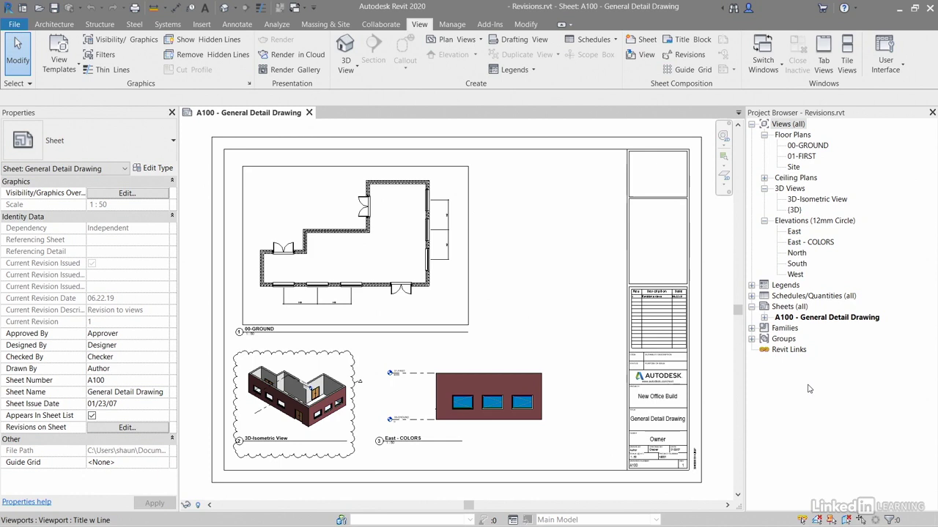
Enter 09.28.19 as revision 2's date in the Sheet Issues/Revisions list
click(356, 364)
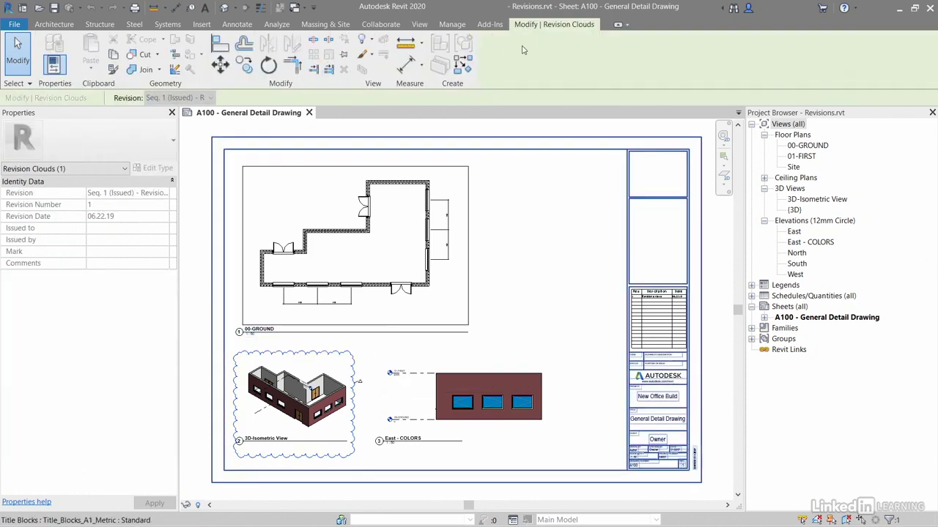
click(504, 334)
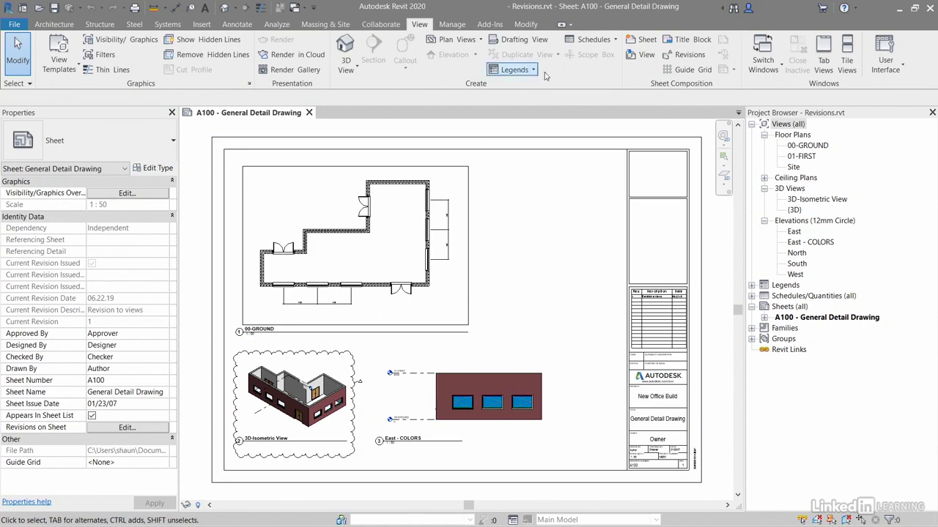
click(689, 59)
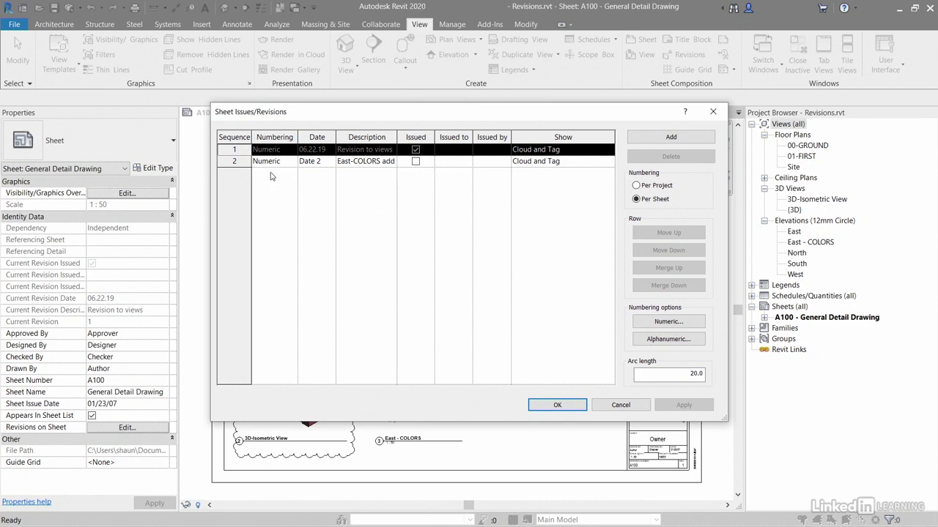
click(326, 162)
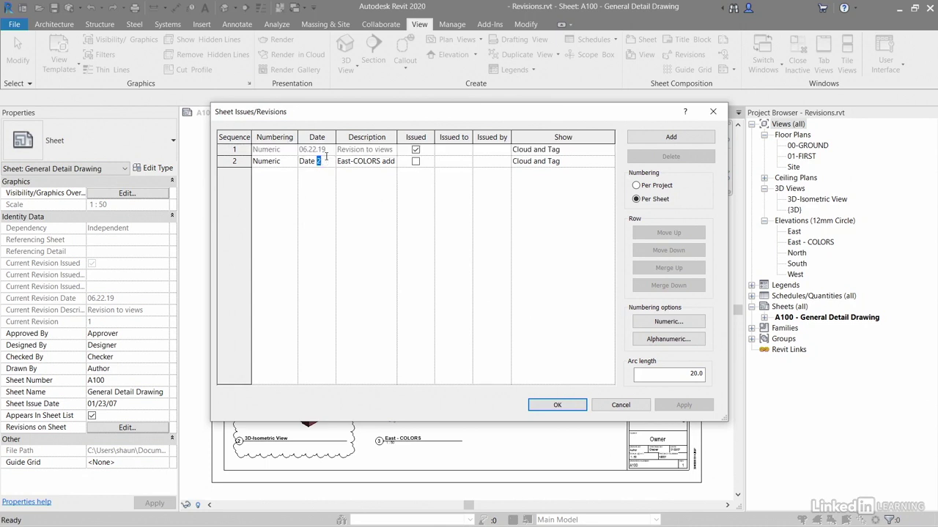
key(BackSpace)
key(BackSpace)
key(BackSpace)
key(BackSpace)
key(BackSpace)
key(BackSpace)
text(09.28.19)
Confirm the revision dates and zoom in on the East - COLORS elevation
click(565, 405)
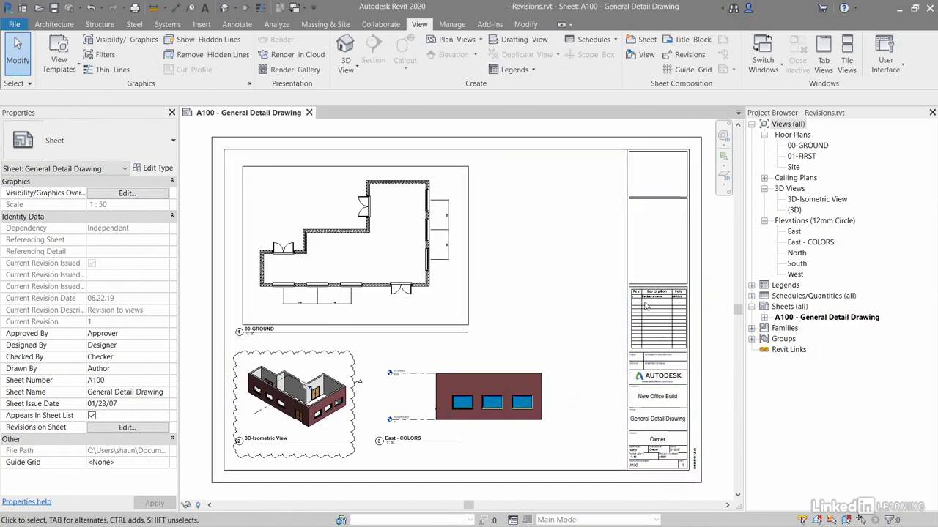
scroll(646, 308, up, 4)
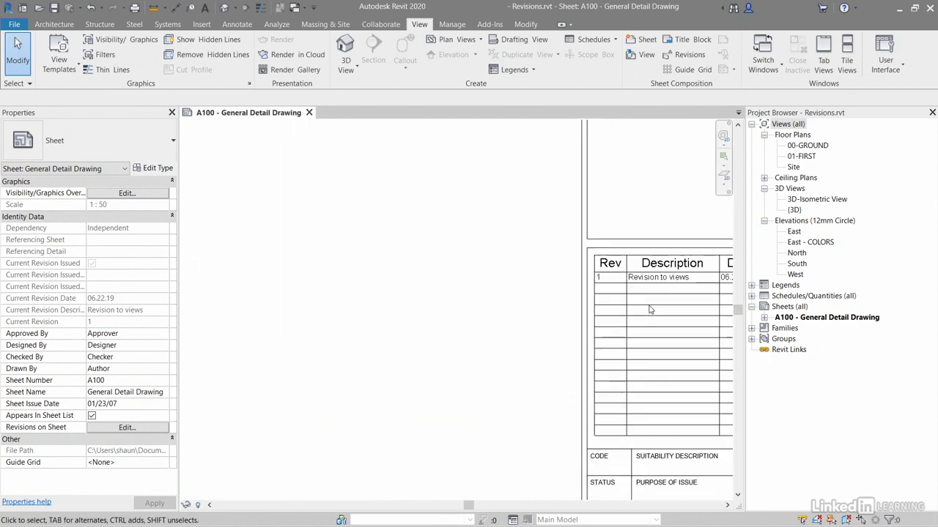
scroll(649, 309, down, 4)
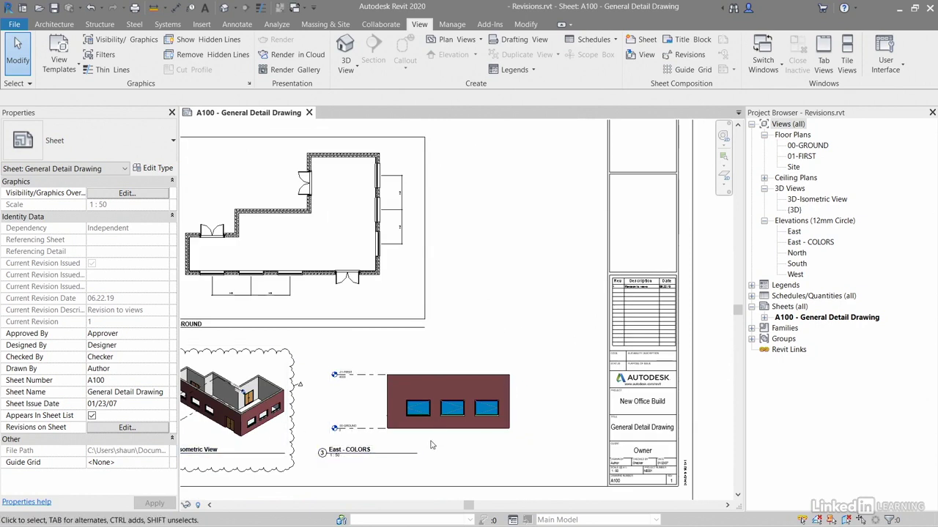
scroll(431, 444, up, 2)
middle_drag(435, 315, 543, 250)
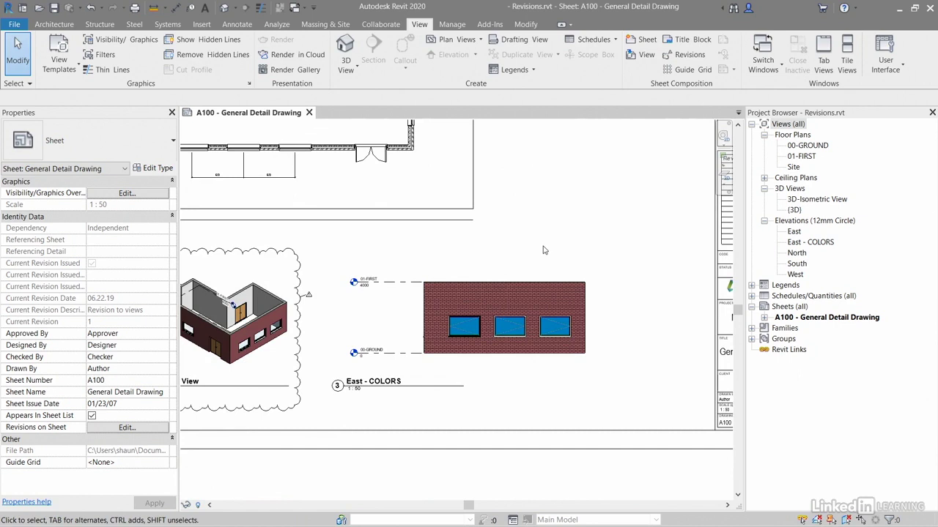
Draw a rectangular revision cloud around the East - COLORS viewport
click(237, 25)
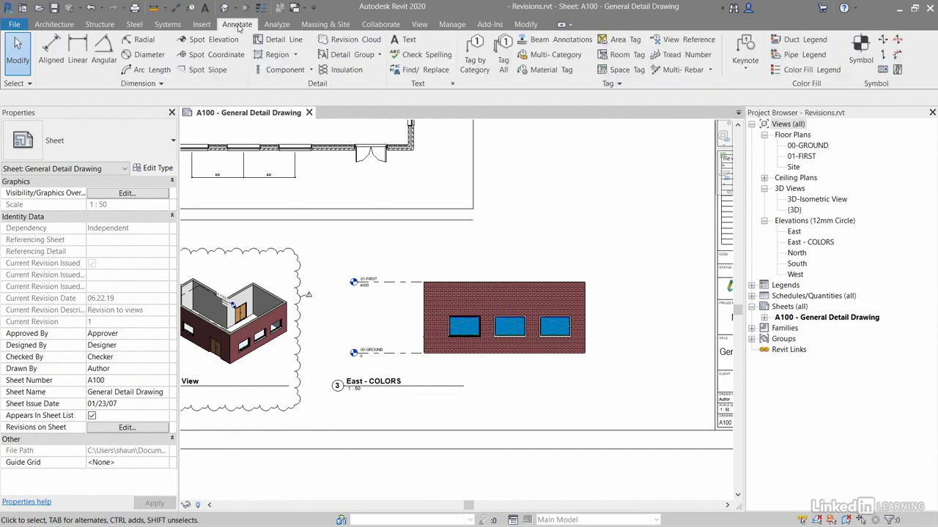
click(349, 40)
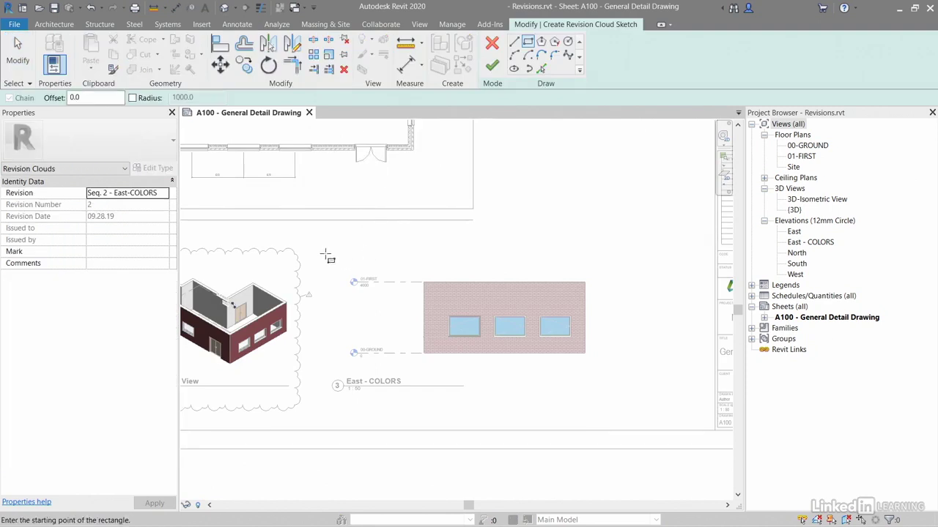
click(322, 240)
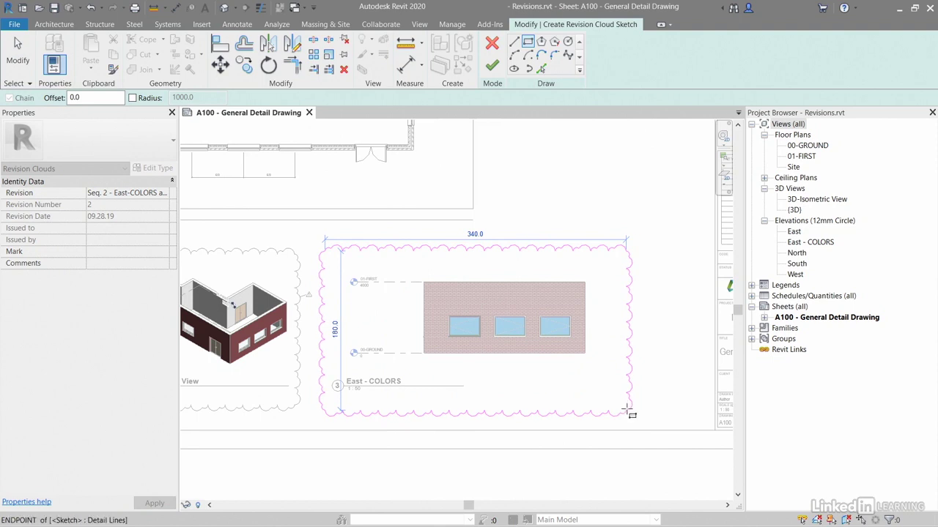
click(628, 413)
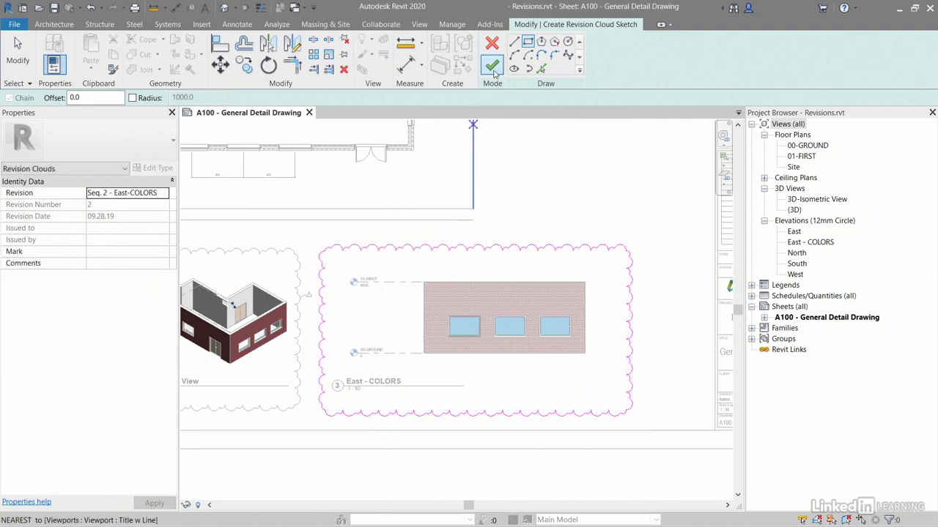
Finish the cloud sketch and attach a revision tag reading 2 to it
click(493, 67)
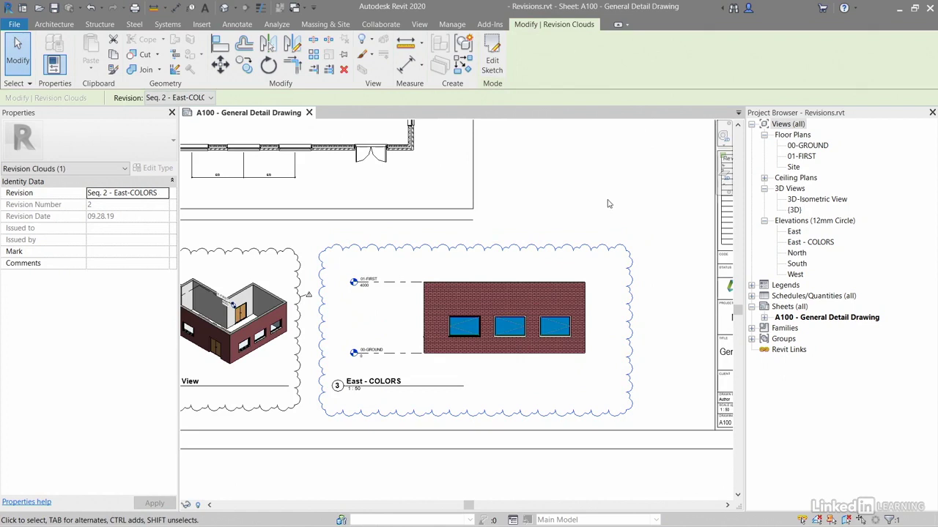
click(243, 27)
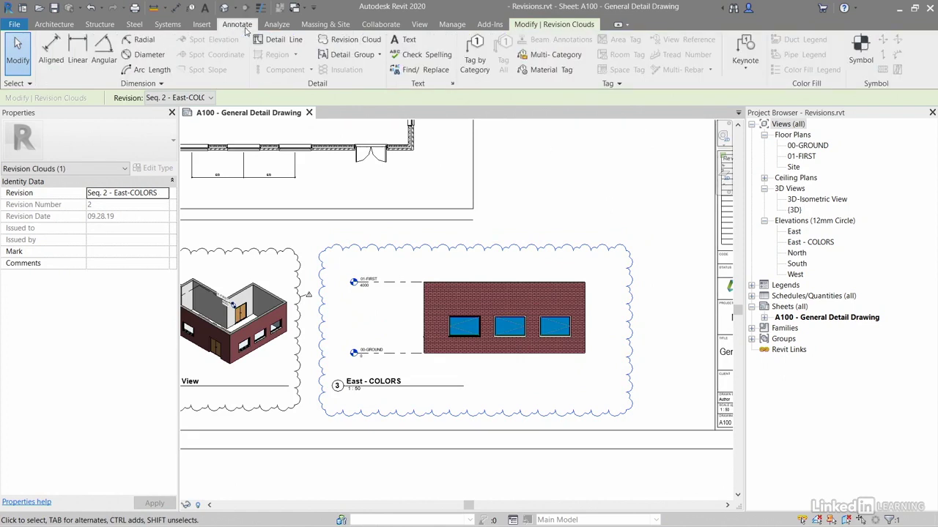
click(474, 55)
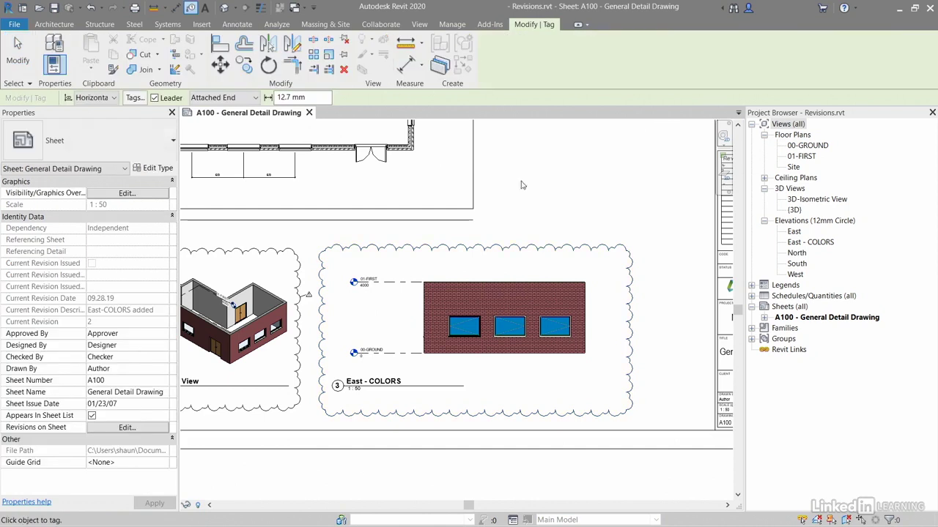
click(501, 241)
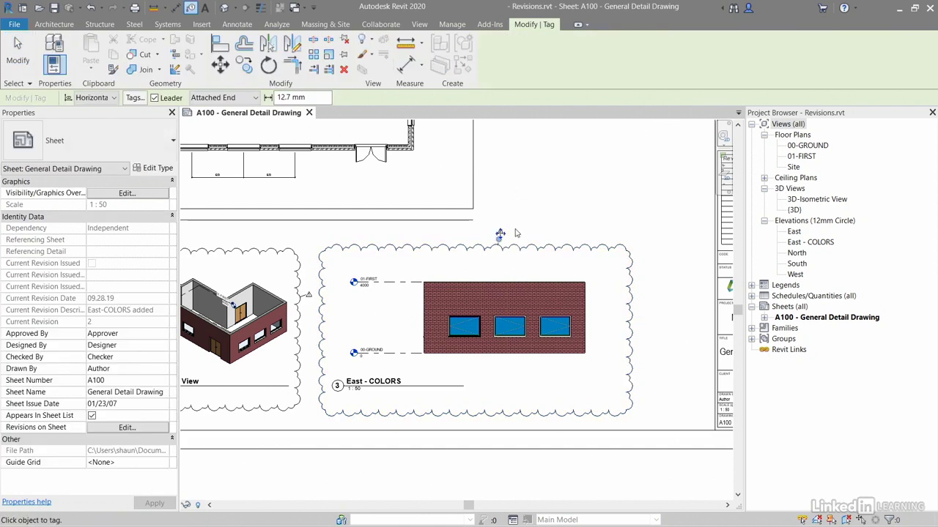
key(Escape)
Zoom to fit the whole A100 sheet in view
scroll(500, 240, up, 3)
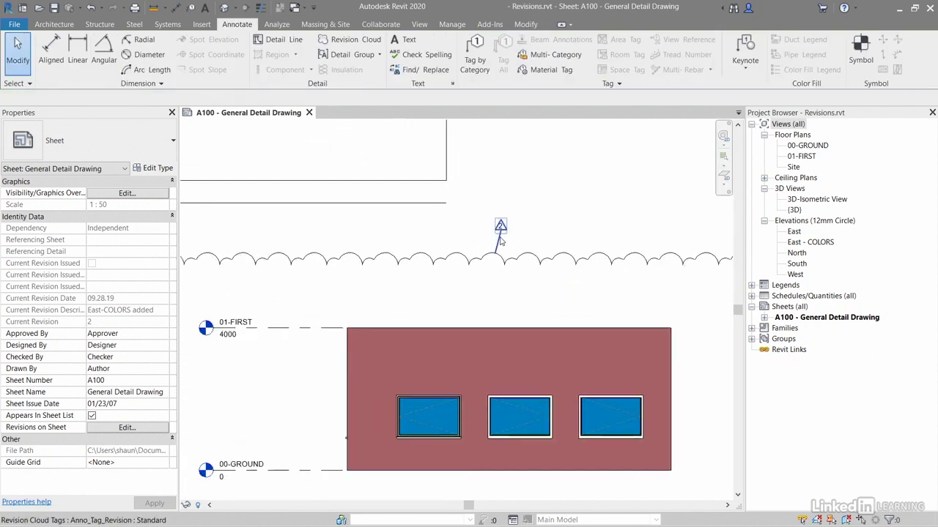
scroll(500, 240, up, 2)
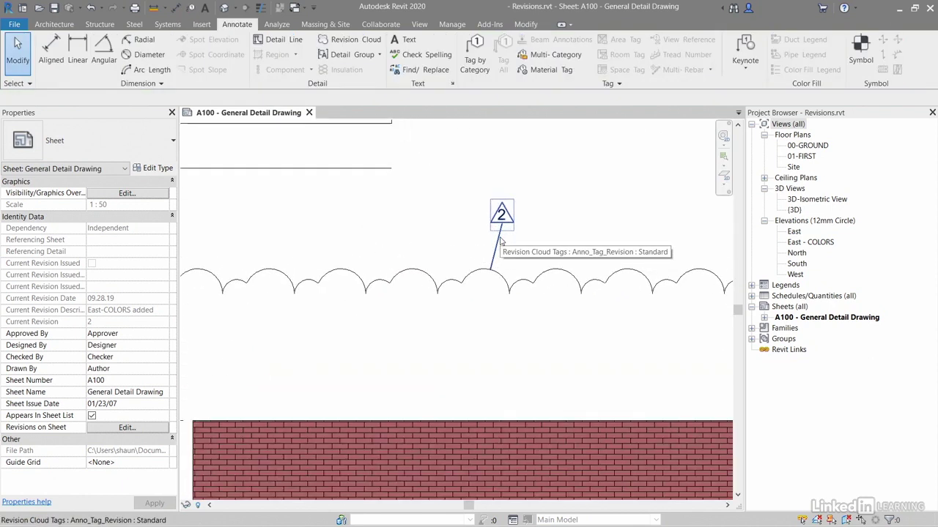
scroll(500, 241, down, 4)
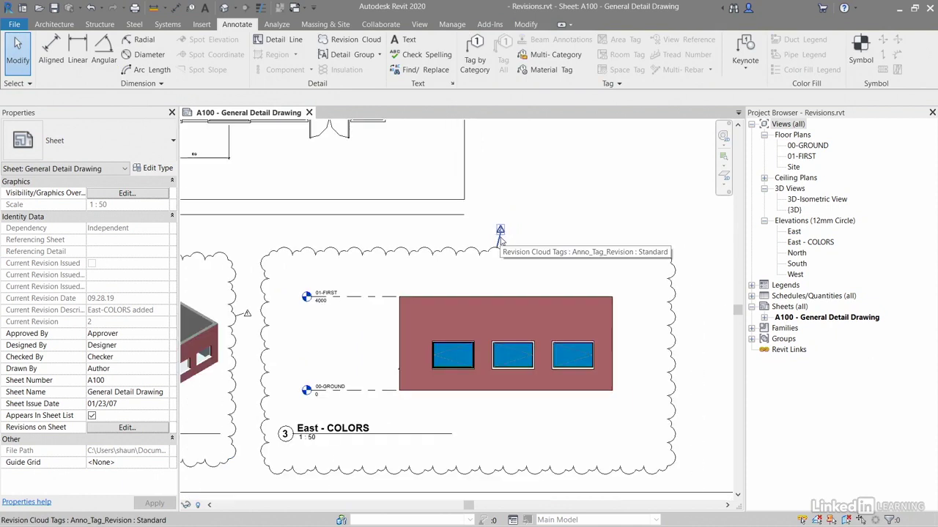
middle_click(565, 209)
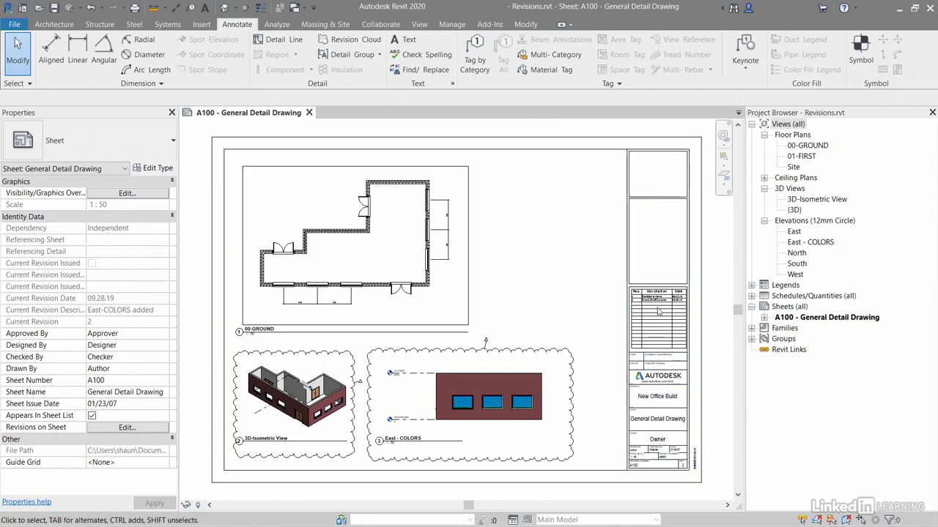
scroll(658, 312, up, 5)
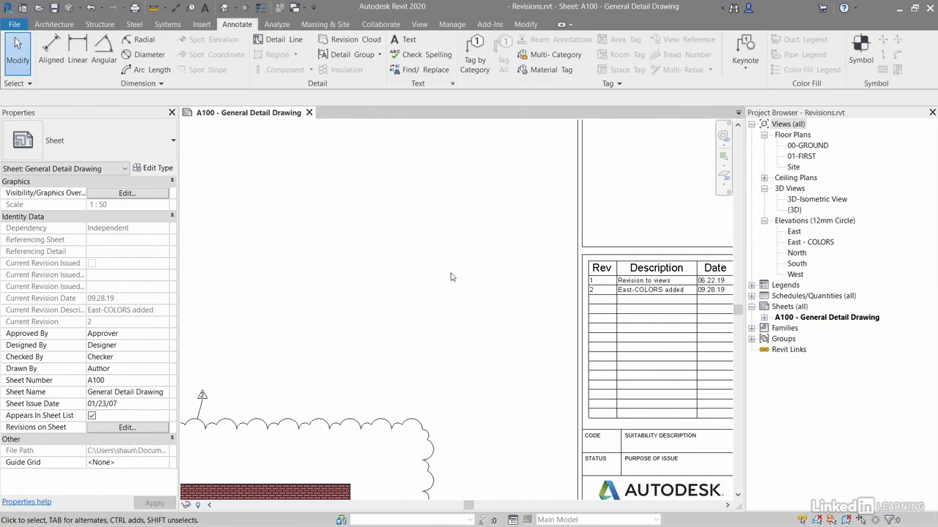
key(z)
key(f)
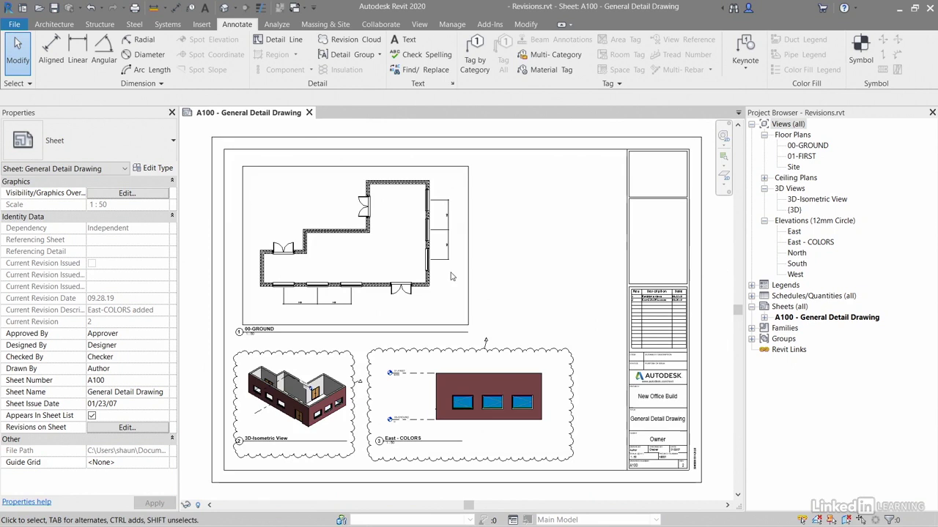
click(559, 349)
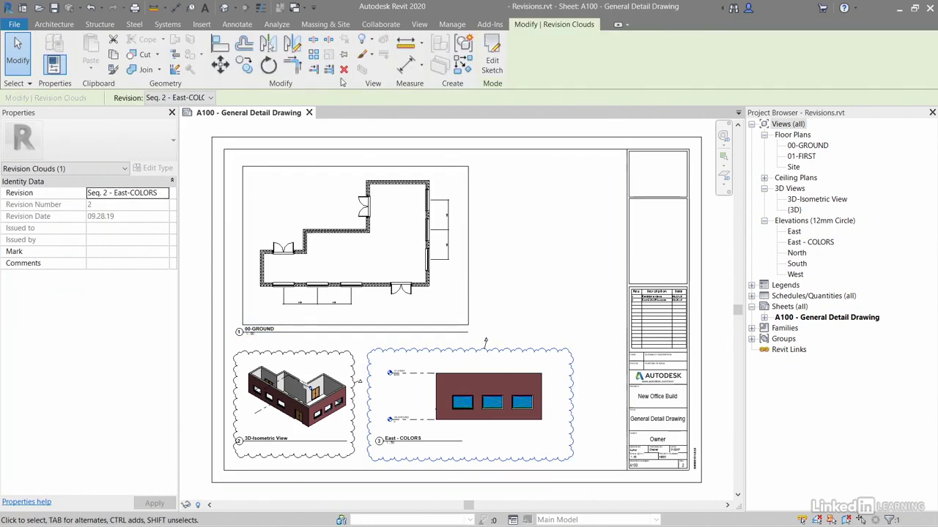
click(512, 238)
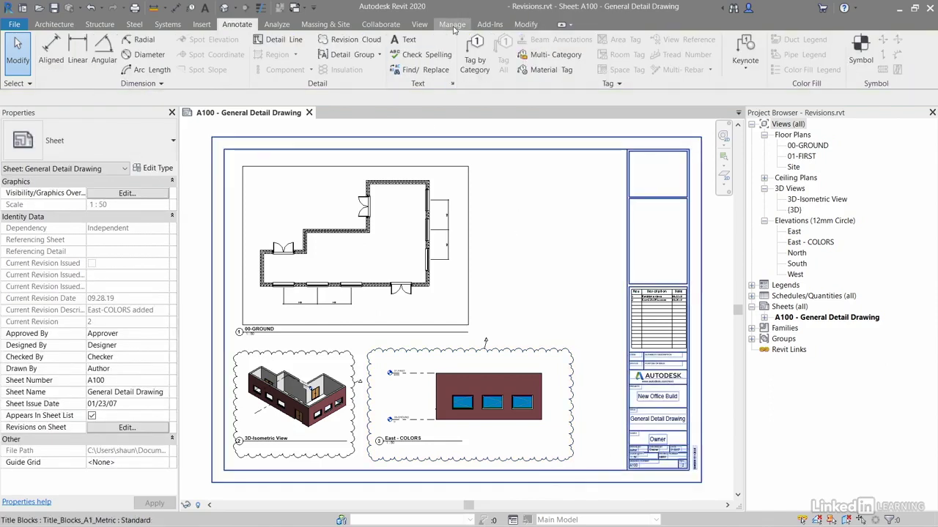
Tick Issued for revision 2 and apply, then check the East - COLORS cloud
click(420, 24)
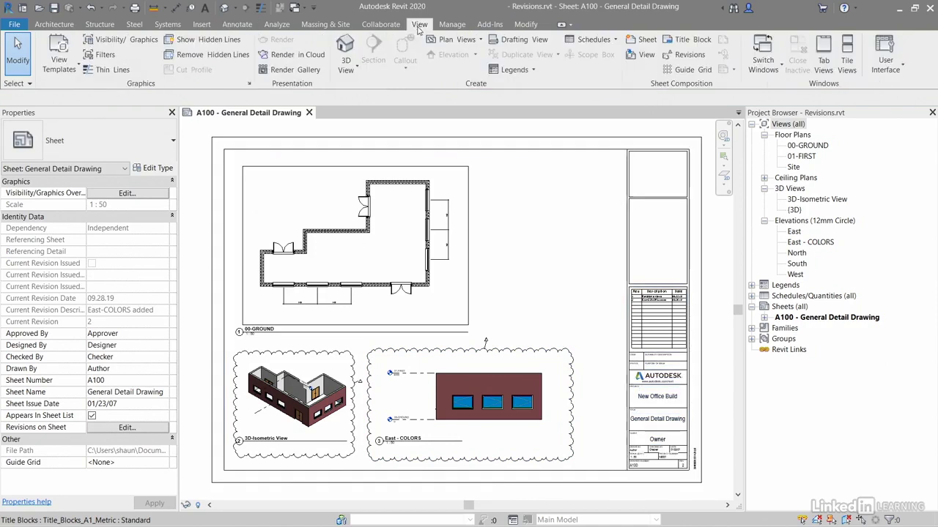
click(684, 59)
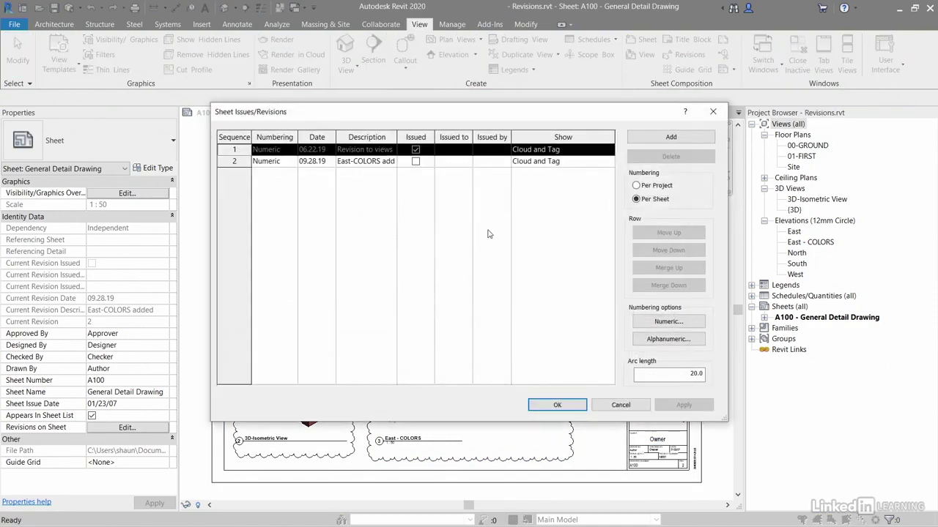
click(415, 162)
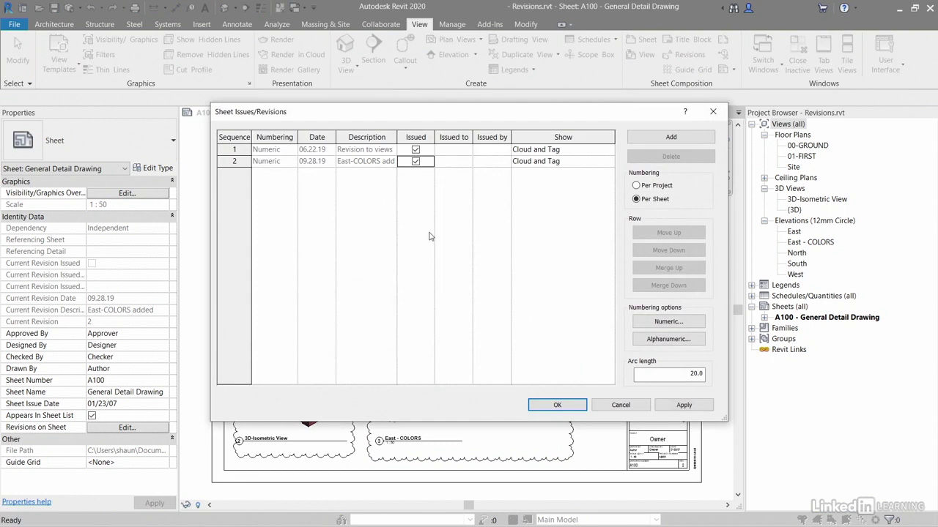
click(683, 405)
click(551, 404)
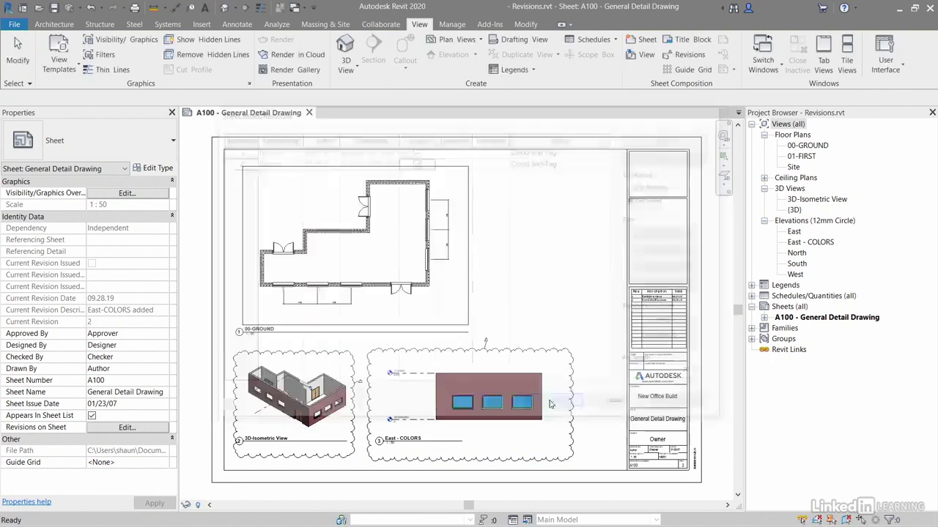
click(573, 399)
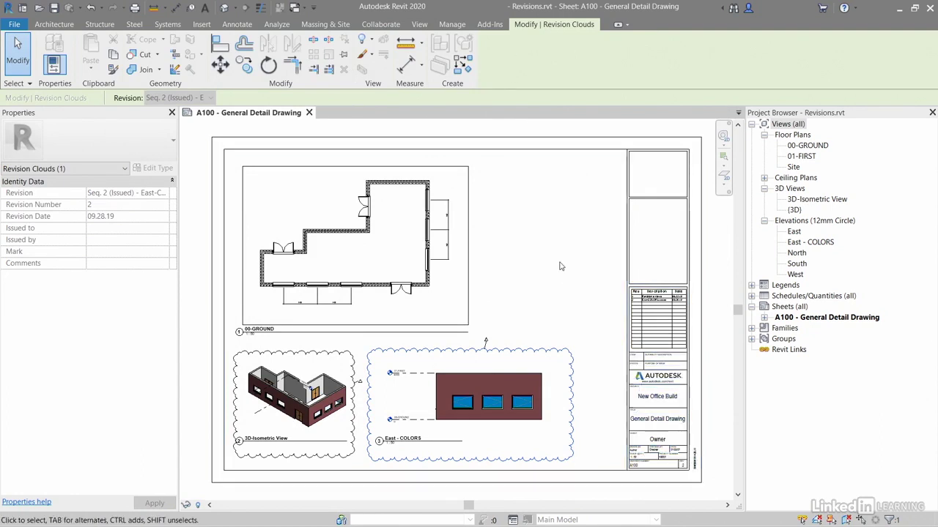
key(Escape)
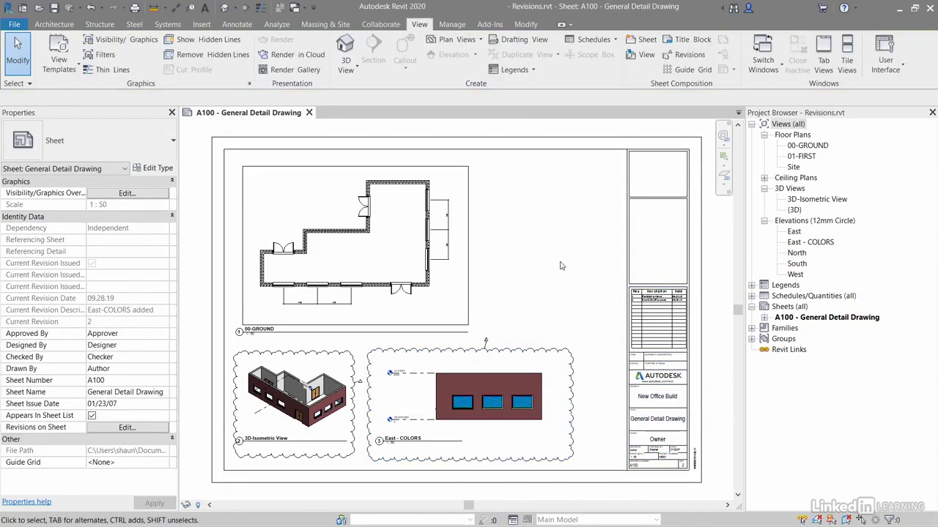